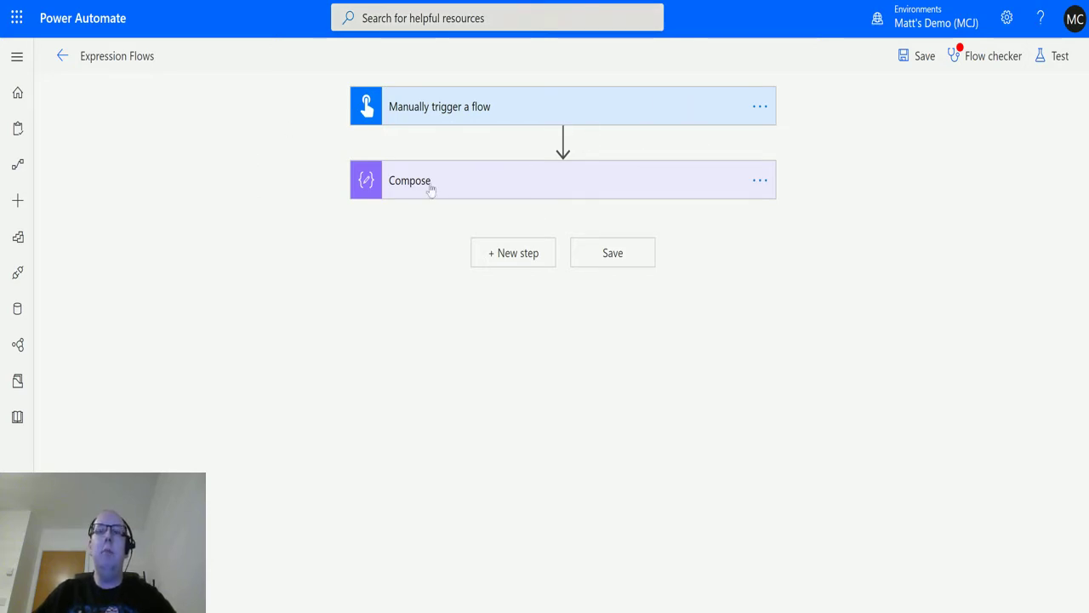
# Open the expression editor for the Compose step's Inputs field.
pyautogui.click(552, 183)
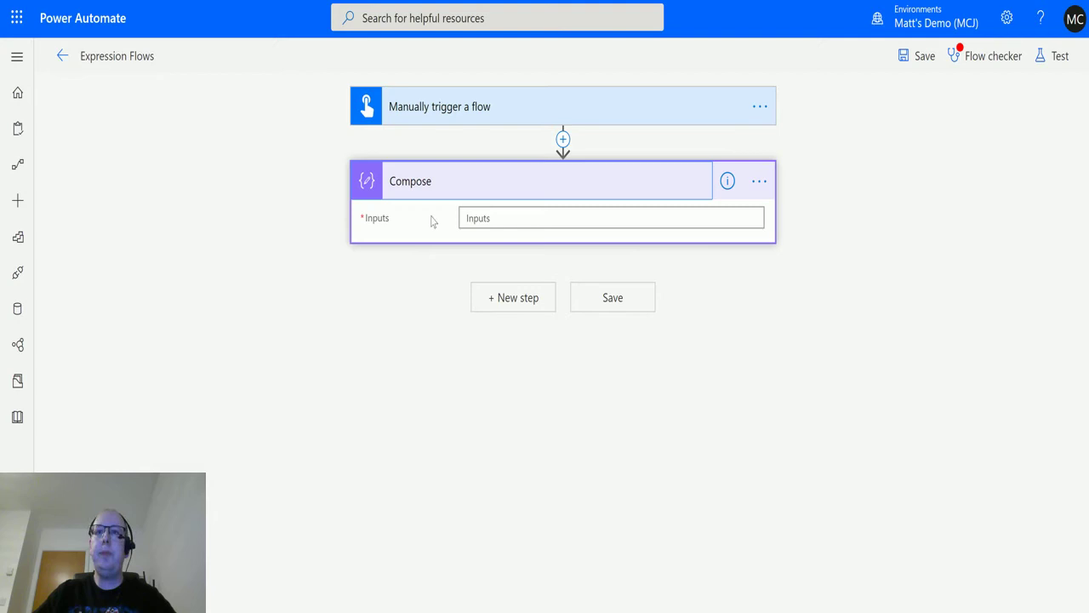
pyautogui.click(516, 217)
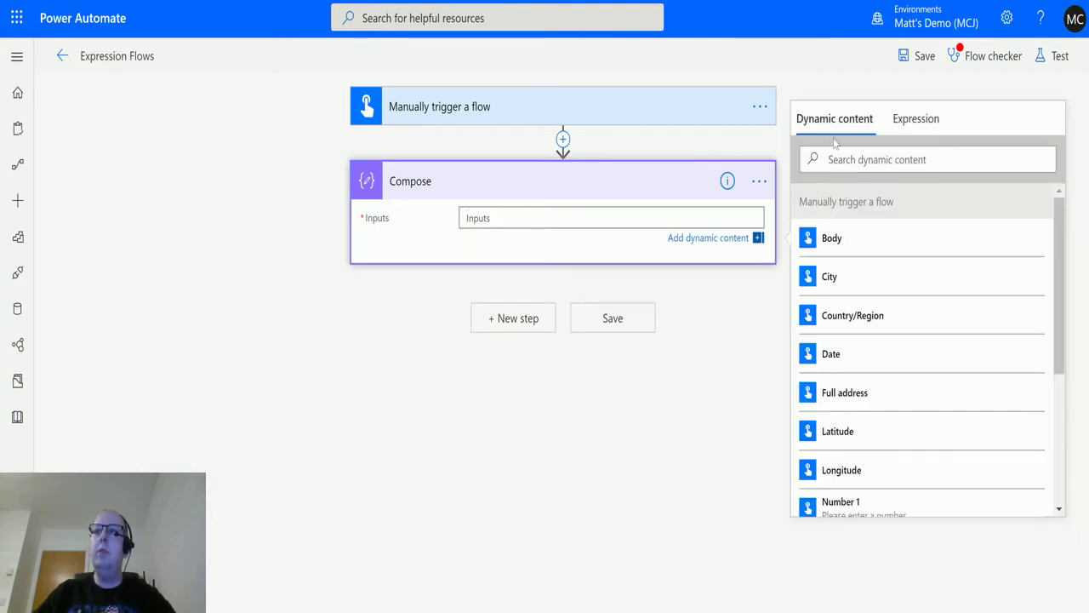
pyautogui.click(910, 120)
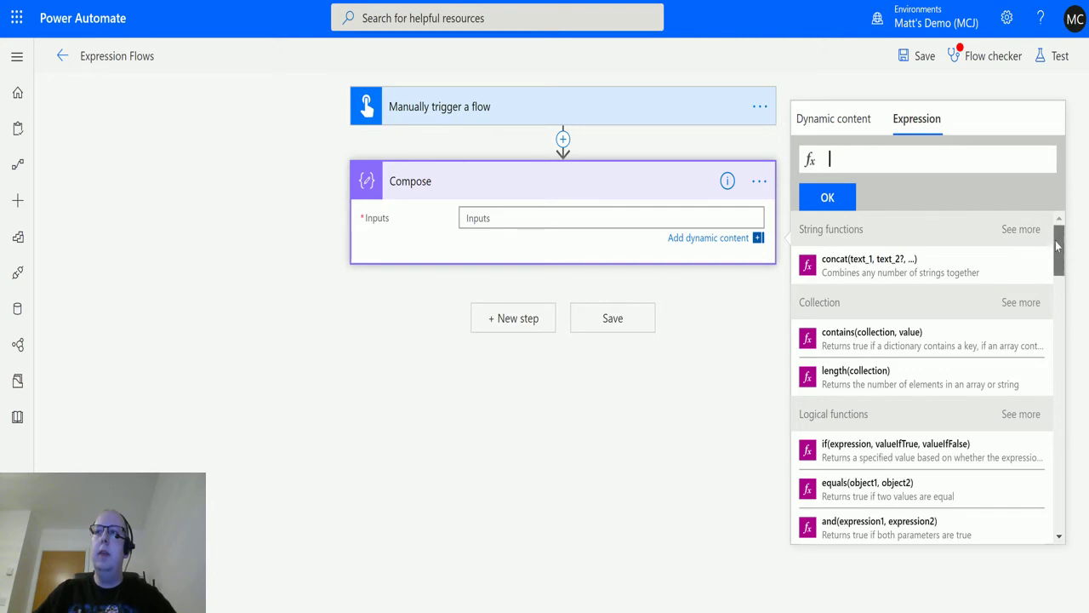
# Insert the addHours function from the full Date and time function list.
pyautogui.moveTo(1059, 246); pyautogui.dragTo(1070, 312)
pyautogui.scroll(-5, 1047, 325)
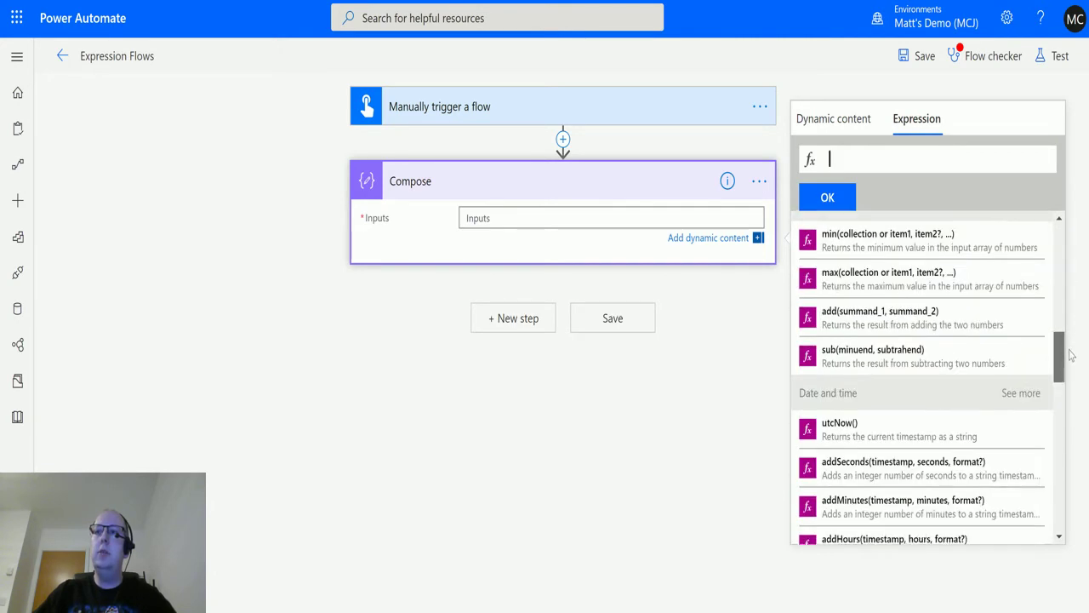
pyautogui.click(1026, 293)
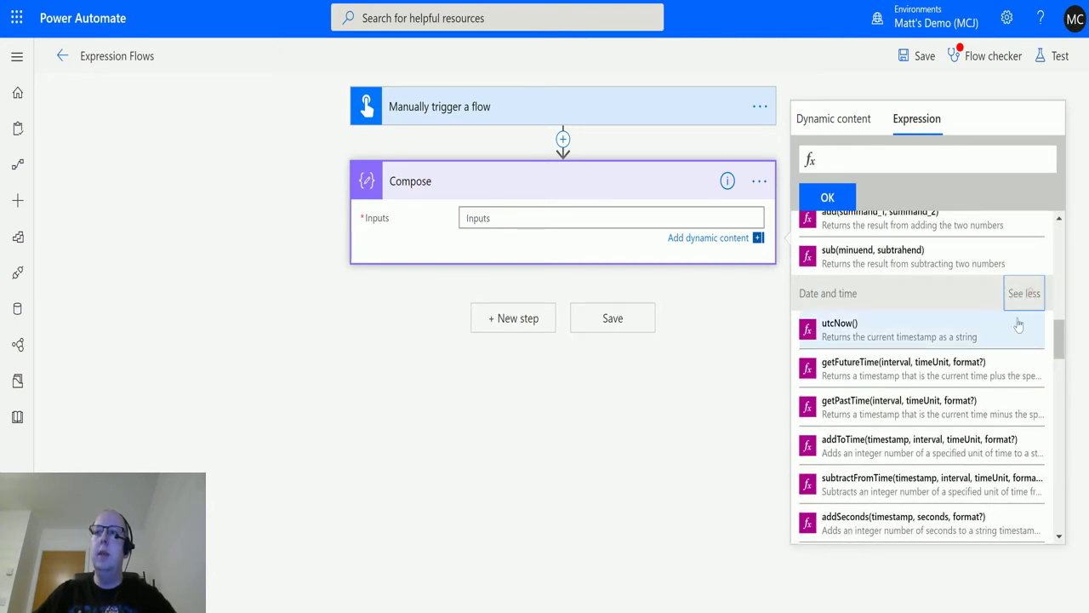
pyautogui.scroll(-1, 955, 366)
pyautogui.scroll(-1, 956, 366)
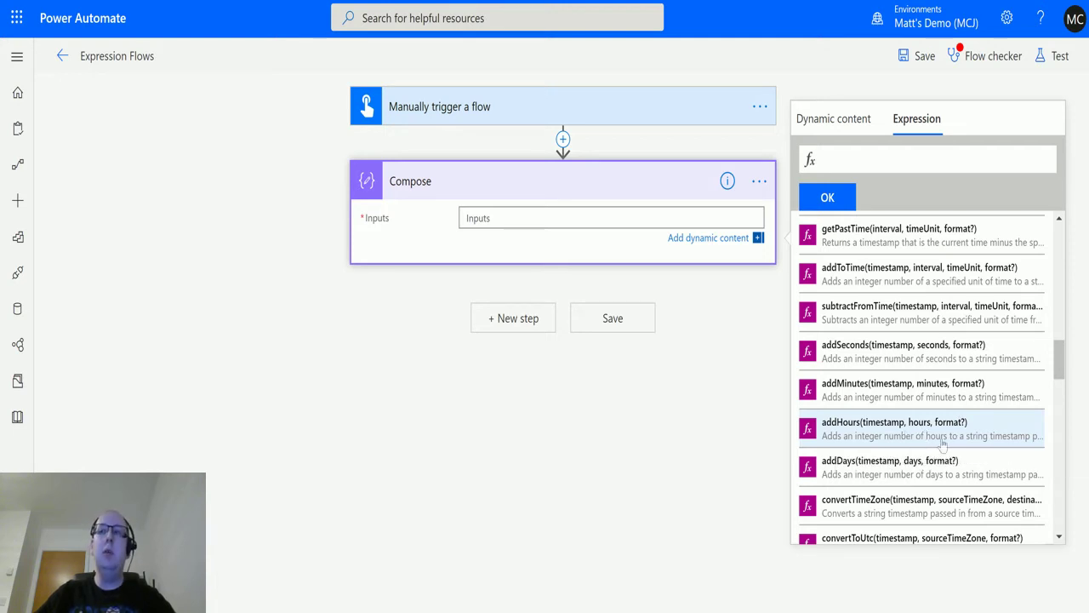
pyautogui.click(862, 430)
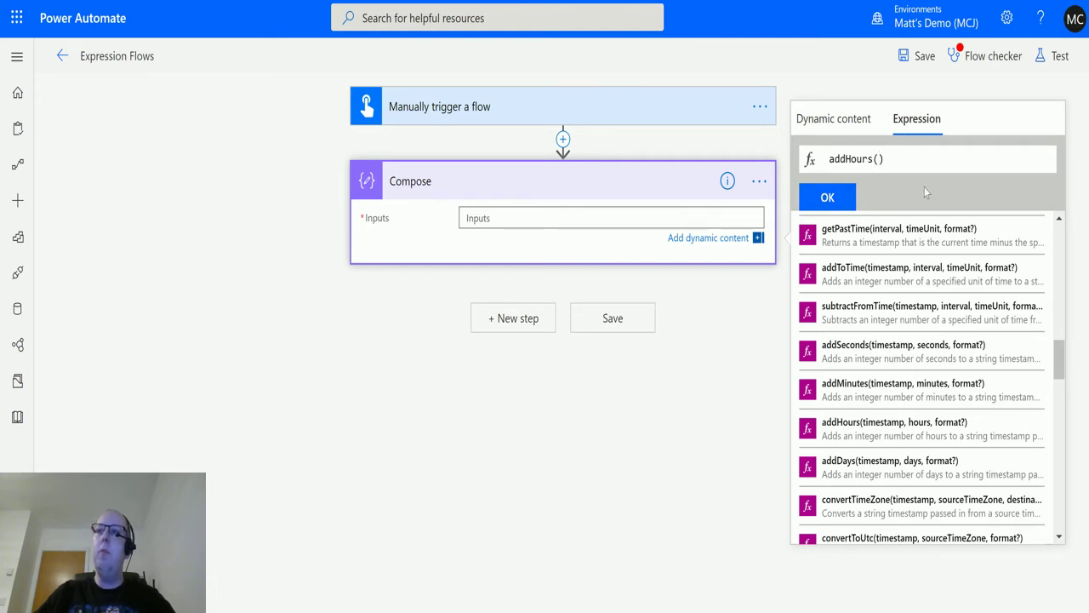
# Complete the expression as addHours(utcNow(),7) and commit it to the Compose input.
pyautogui.scroll(1, 900, 324)
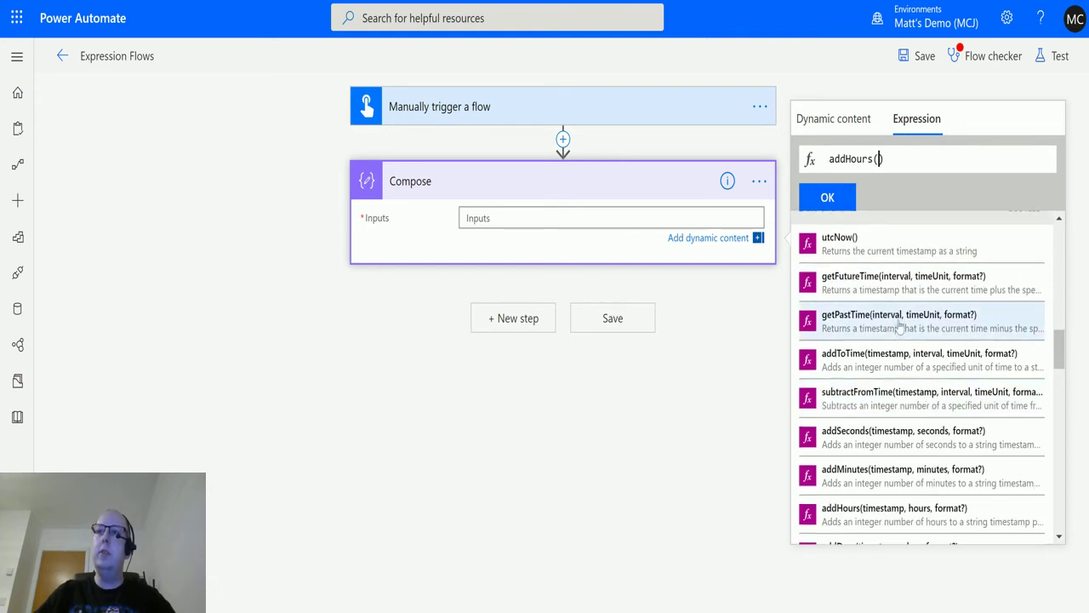
pyautogui.click(887, 245)
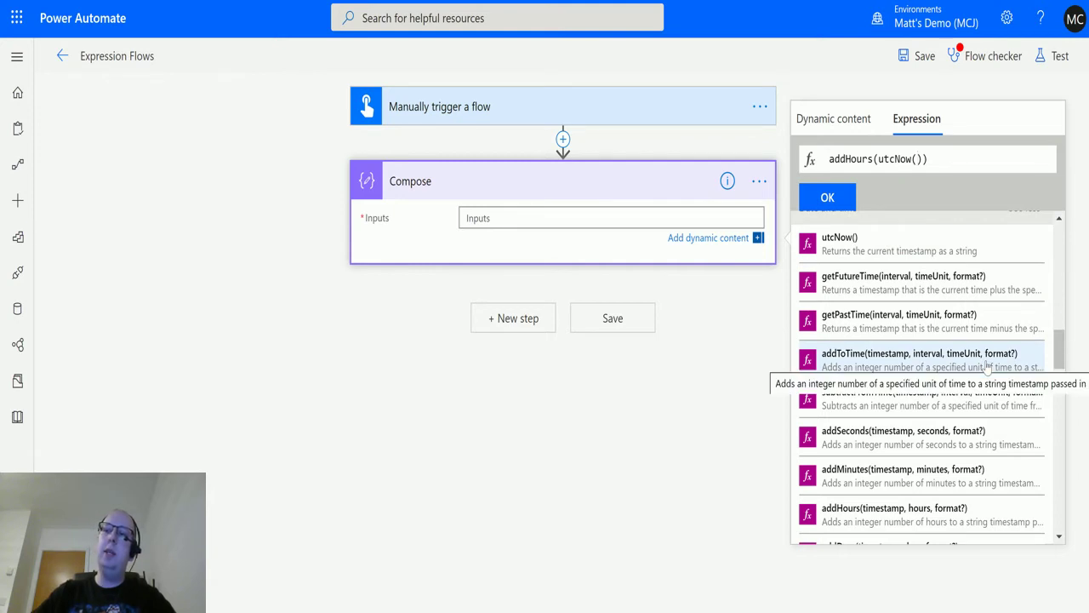
pyautogui.write(',')
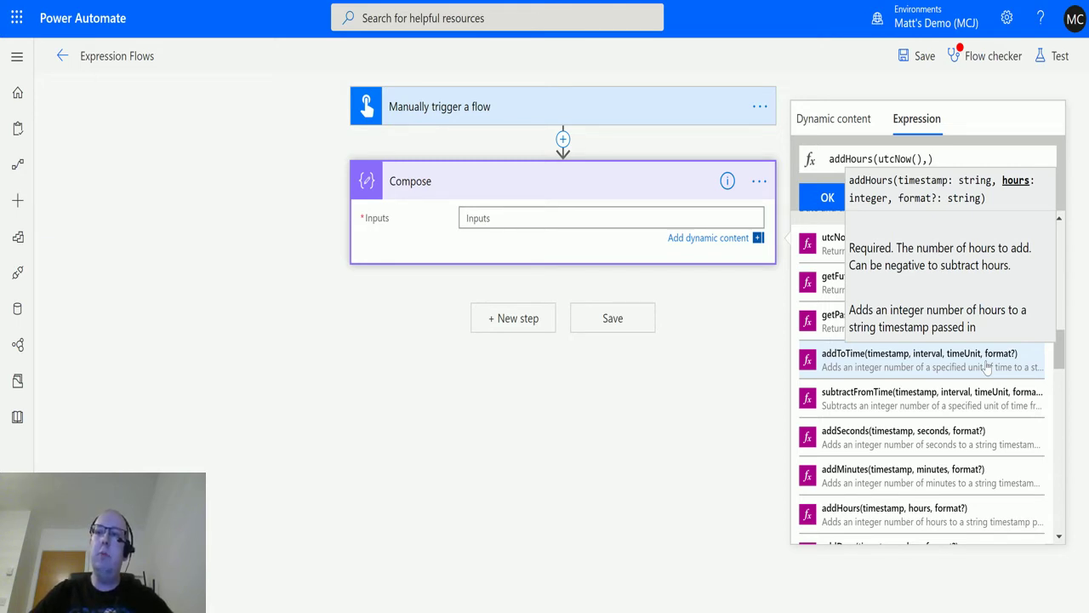
pyautogui.write('7')
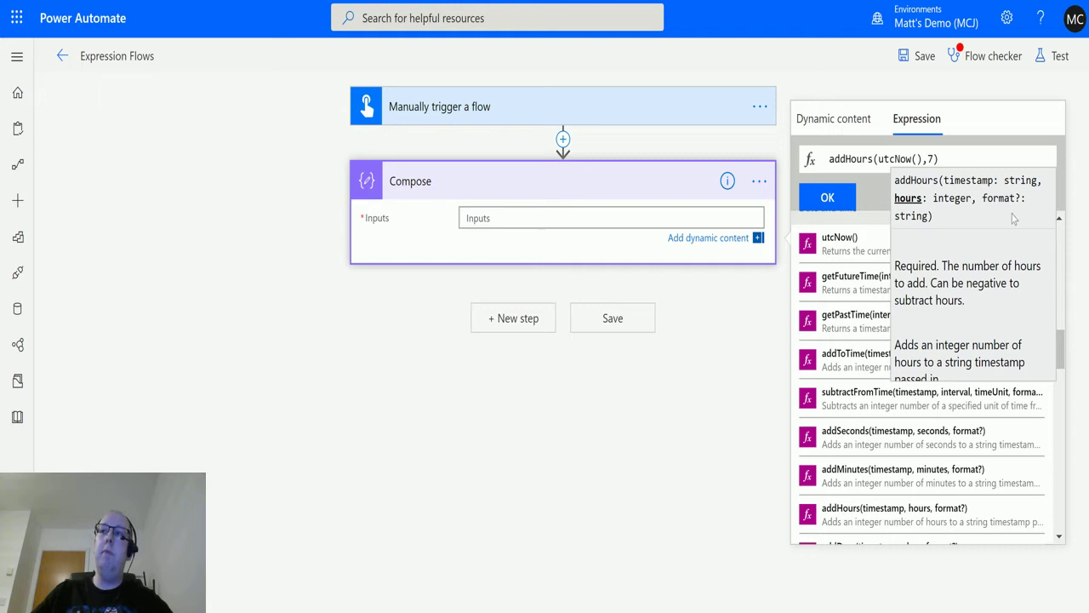
pyautogui.click(848, 206)
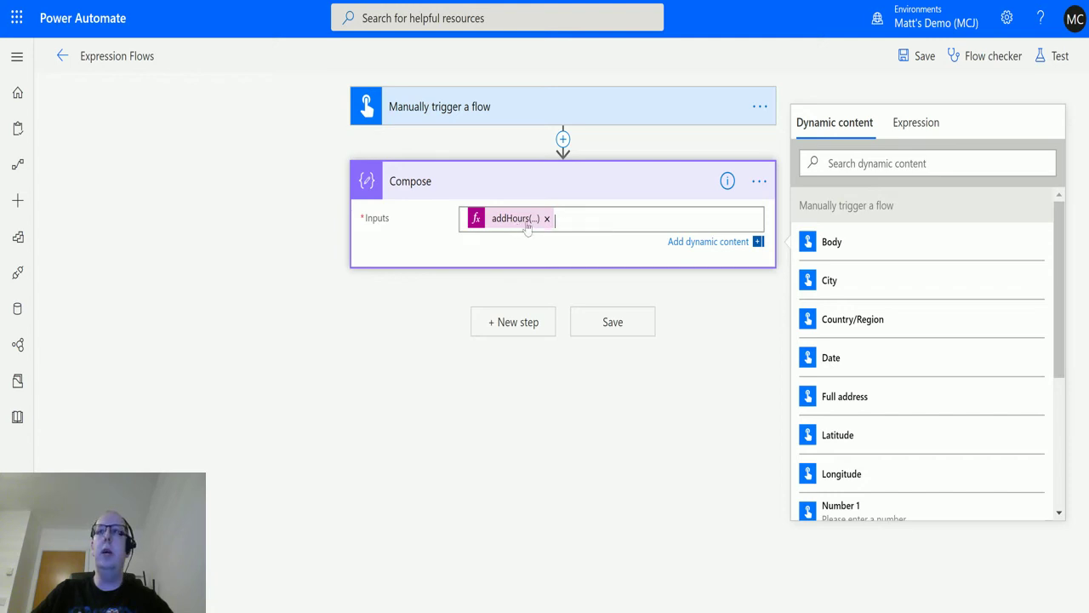
# Save and manually test-run the flow, showing Compose output 2020-01-31T02:07:08.0282868Z.
pyautogui.click(1055, 56)
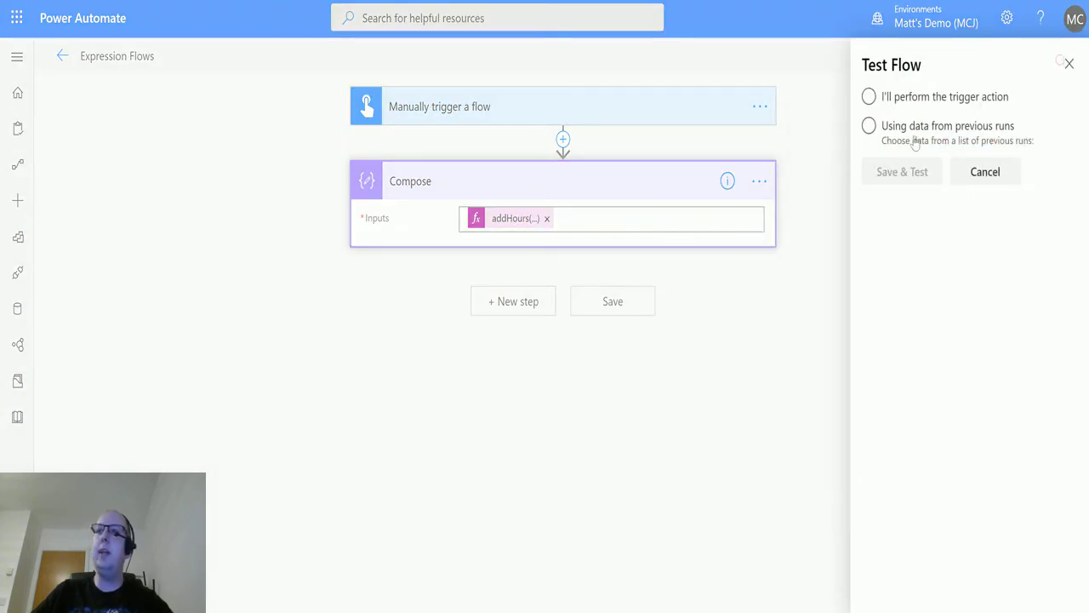
pyautogui.click(893, 103)
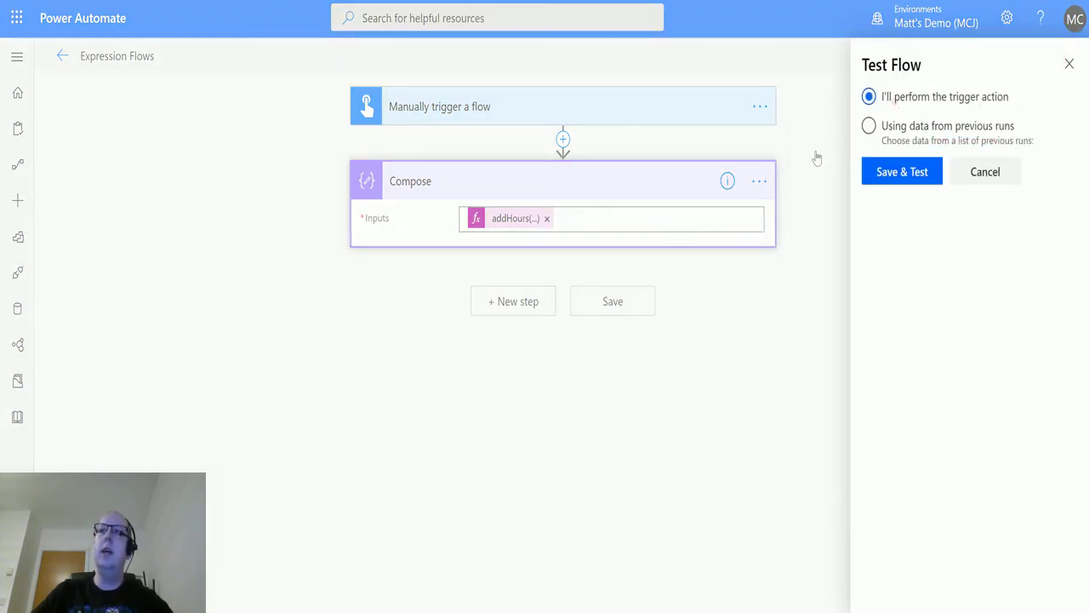
pyautogui.click(909, 182)
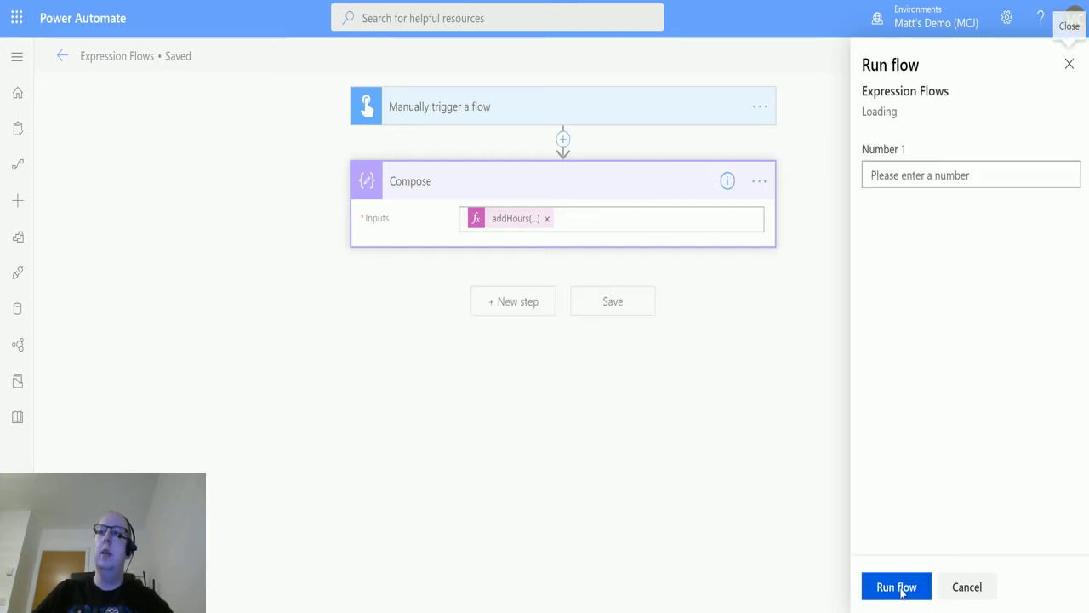
pyautogui.click(899, 587)
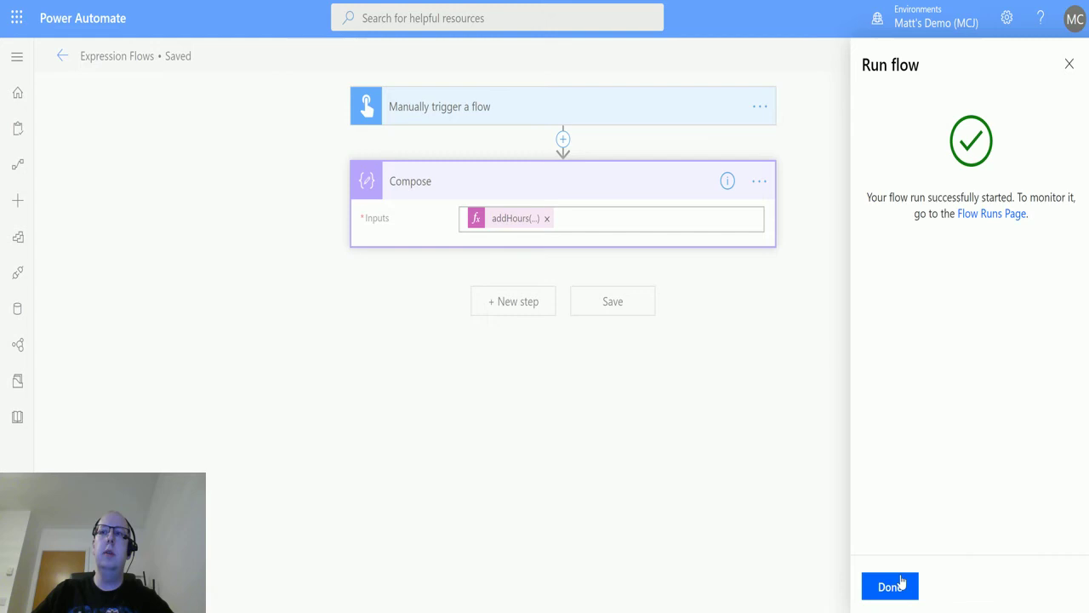
pyautogui.click(894, 586)
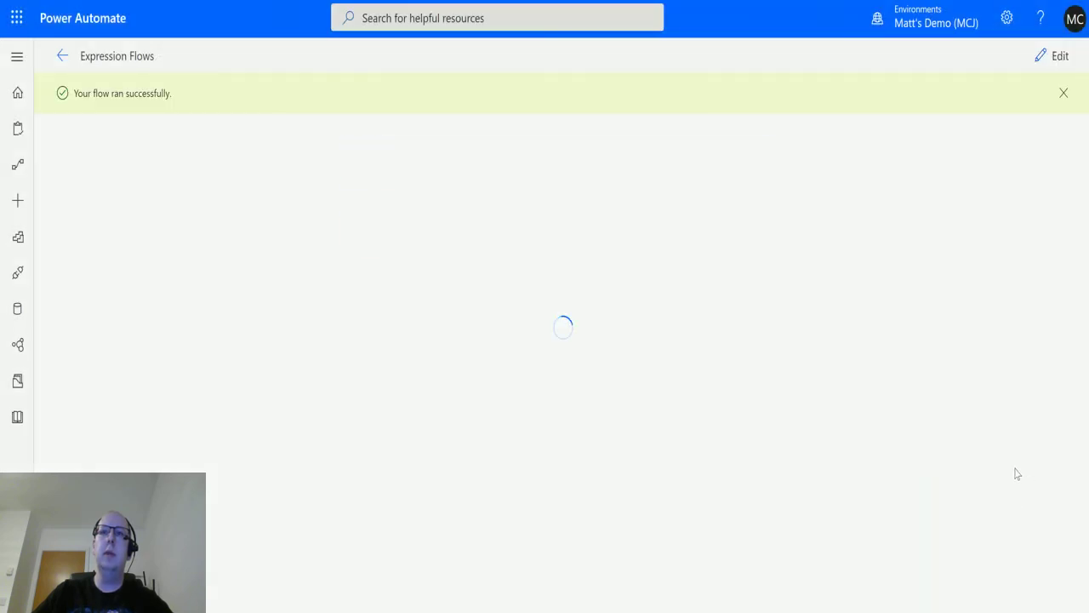
pyautogui.click(480, 239)
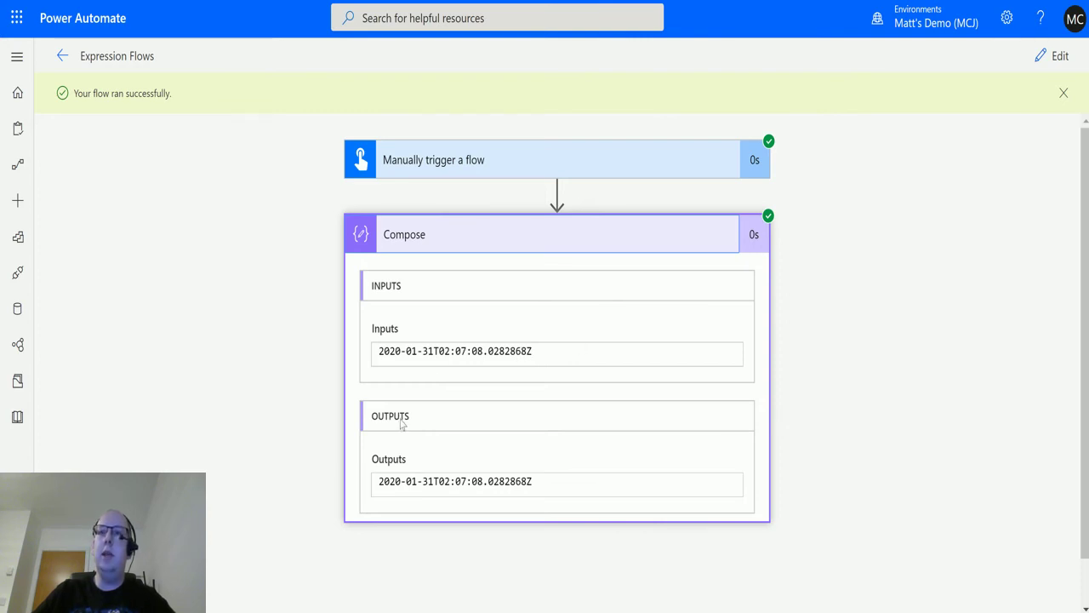
# Edit the Compose expression to addHours(utcNow(),7,'g') and apply the update.
pyautogui.click(1060, 56)
pyautogui.click(525, 220)
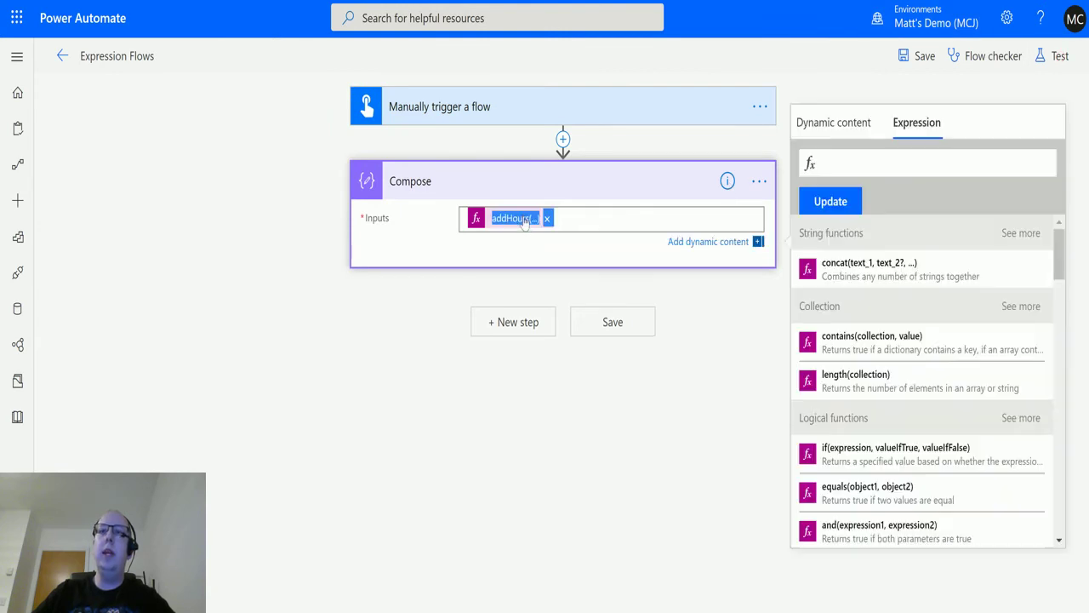
pyautogui.click(934, 162)
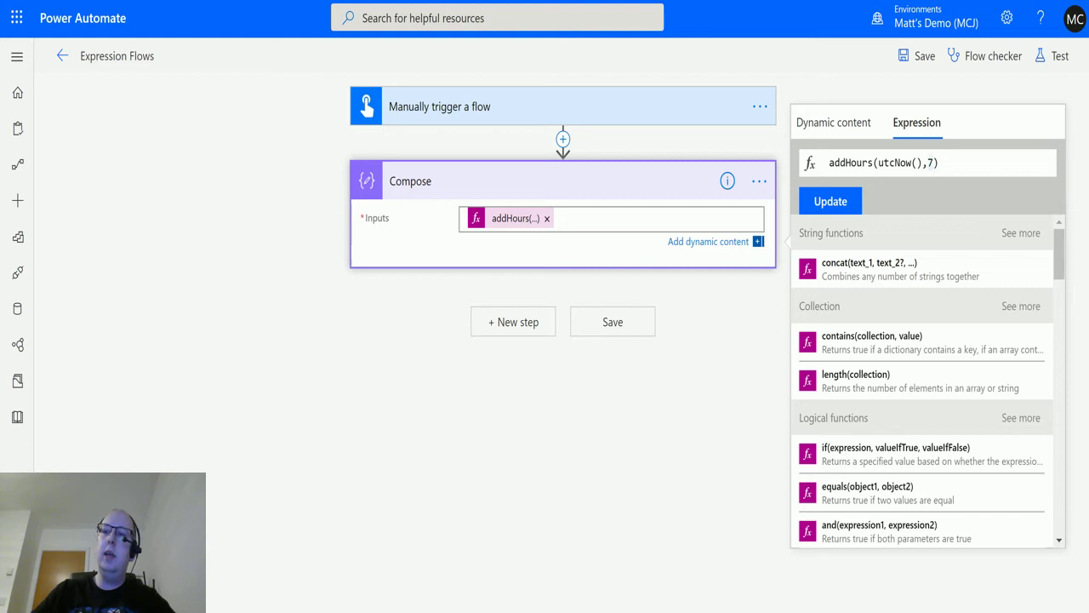
pyautogui.write(',')
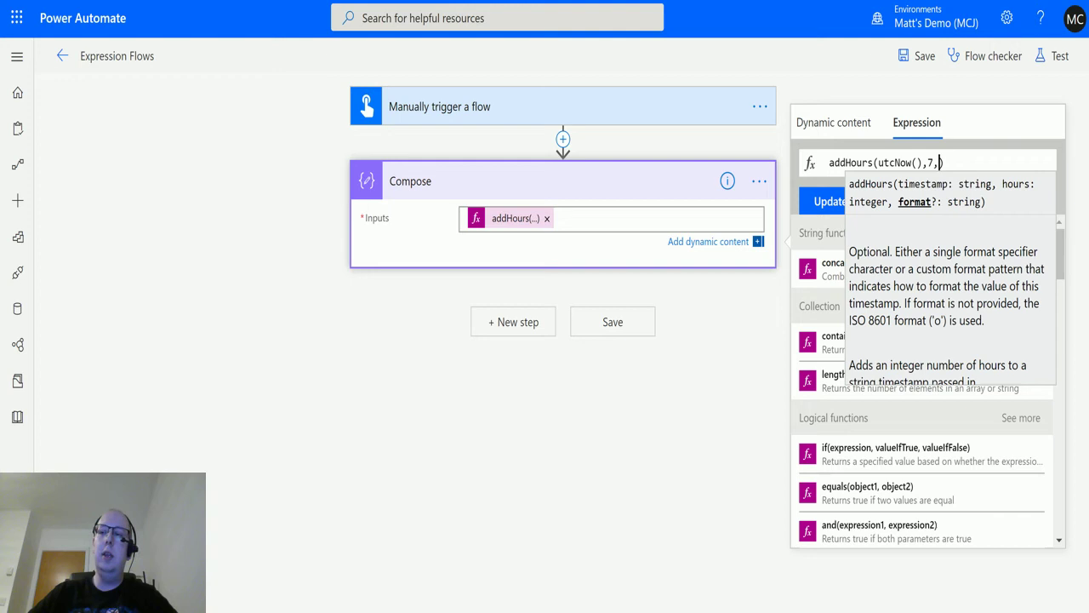
pyautogui.write("'g")
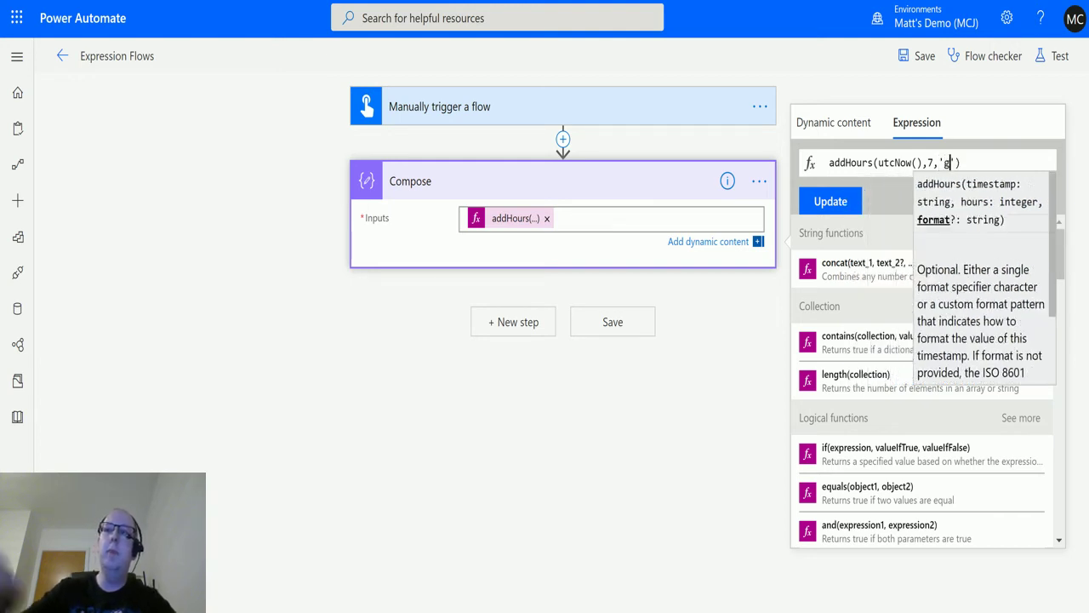
pyautogui.write("'")
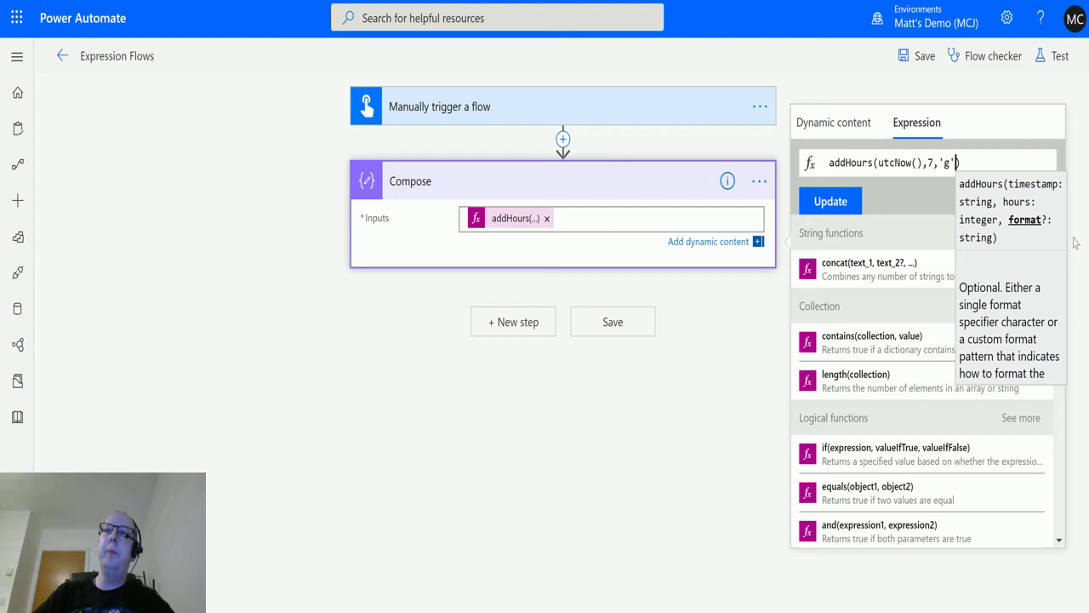
pyautogui.click(840, 206)
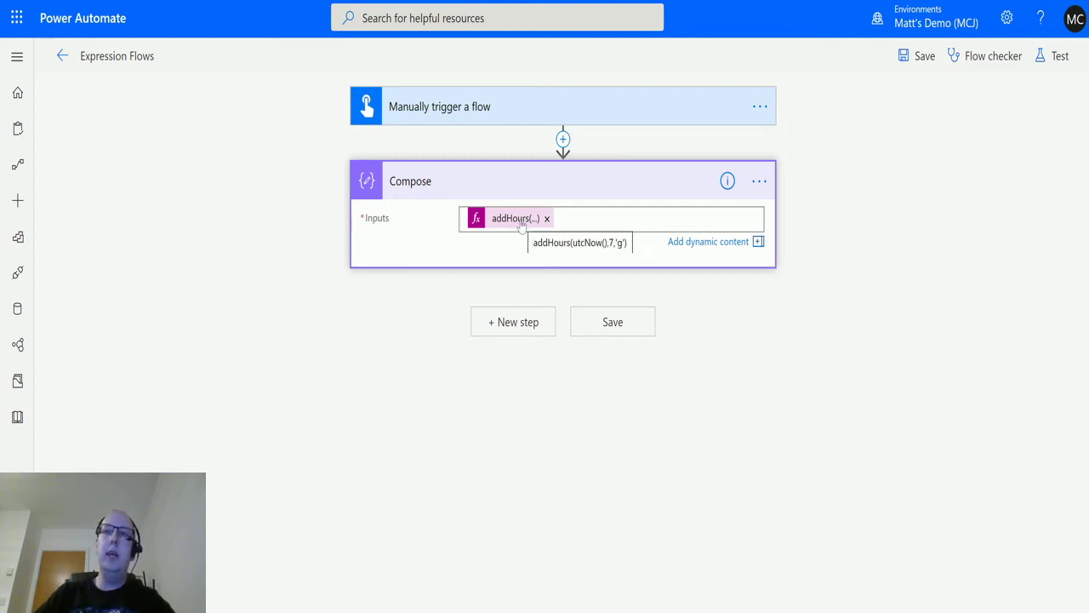
# Save and re-test the flow, confirming Compose now outputs 1/31/2020 2:09 AM.
pyautogui.click(1051, 56)
pyautogui.click(905, 174)
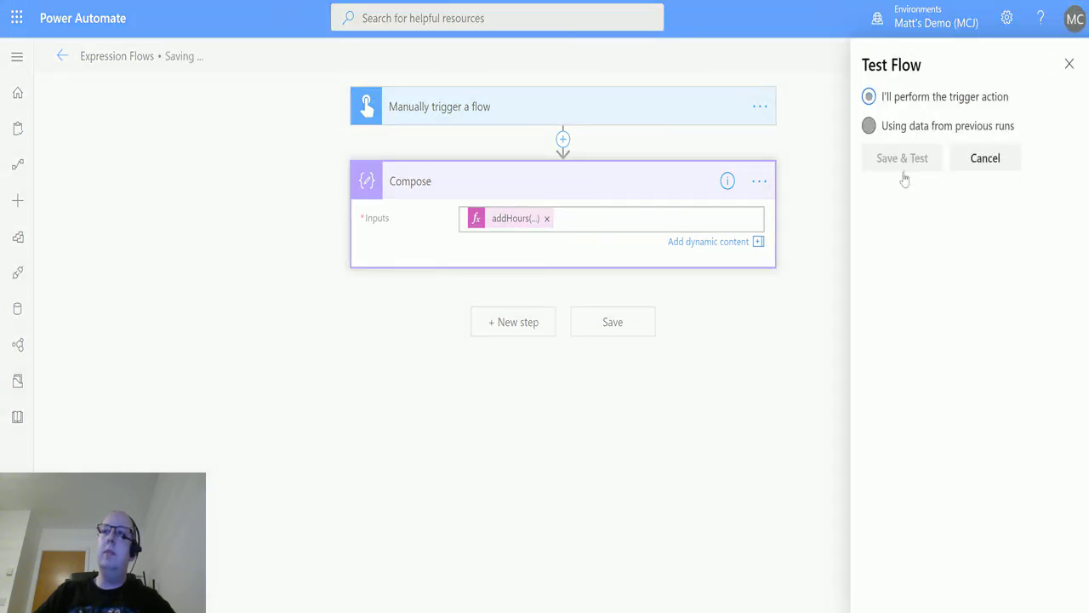
pyautogui.click(909, 584)
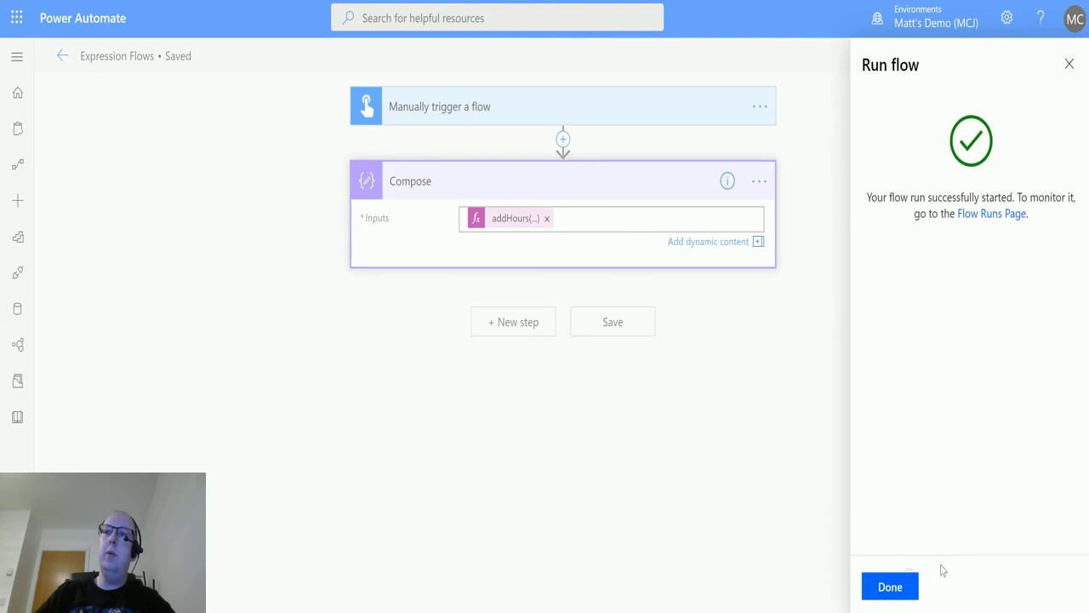
pyautogui.click(909, 582)
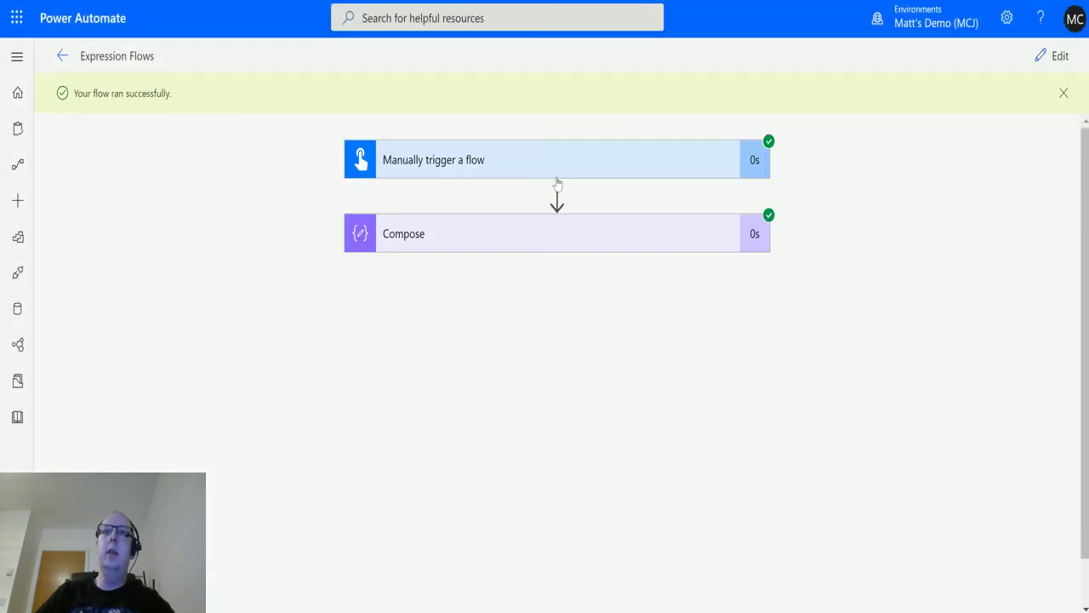
pyautogui.click(511, 237)
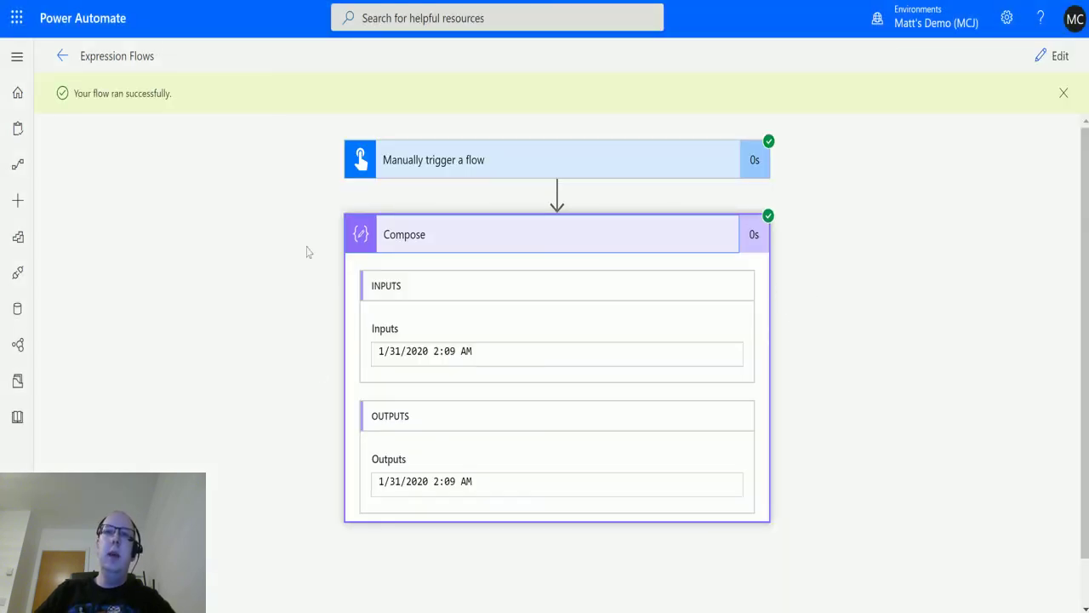